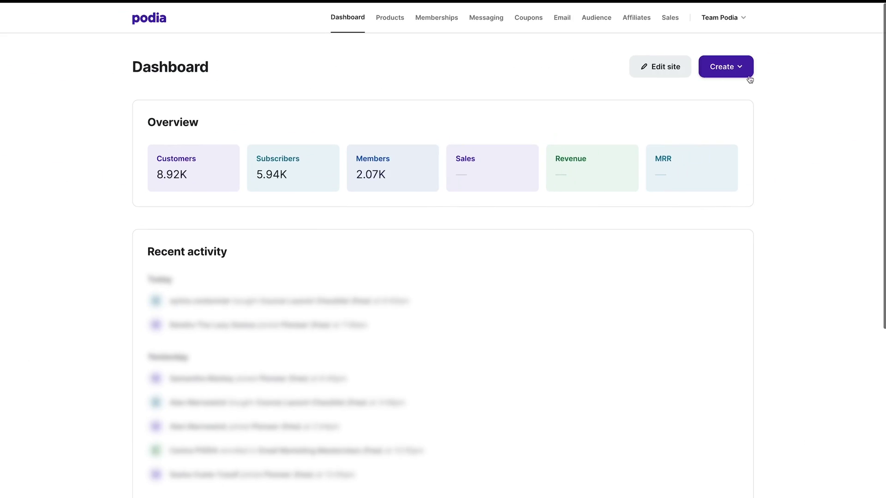
Create the online course 'My AMAZING online course' and scroll through its Settings and Pricing.
left_click(741, 65)
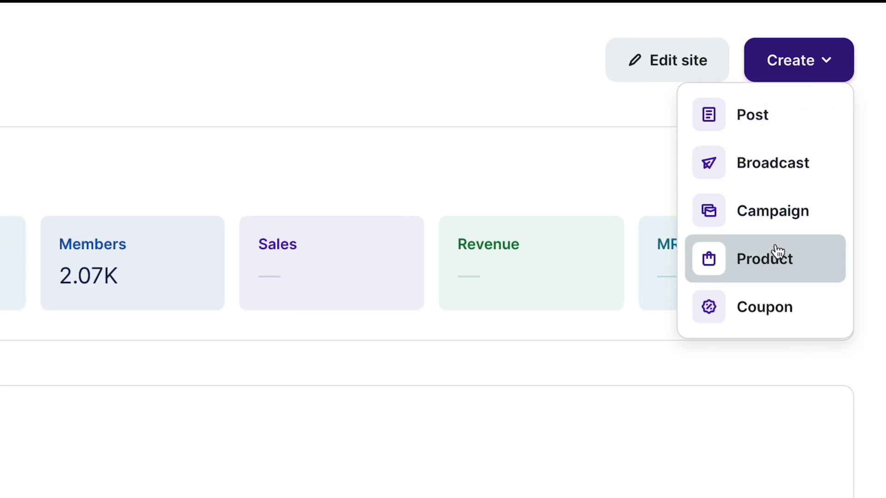
left_click(777, 253)
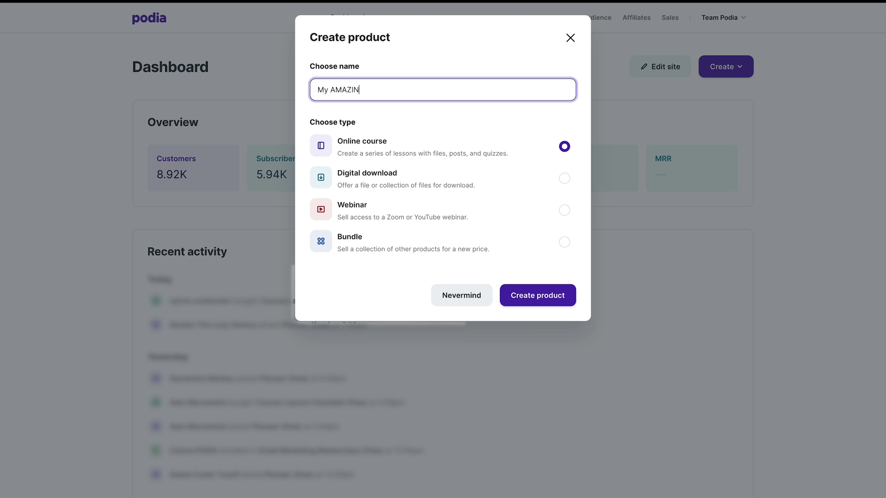
left_click(544, 294)
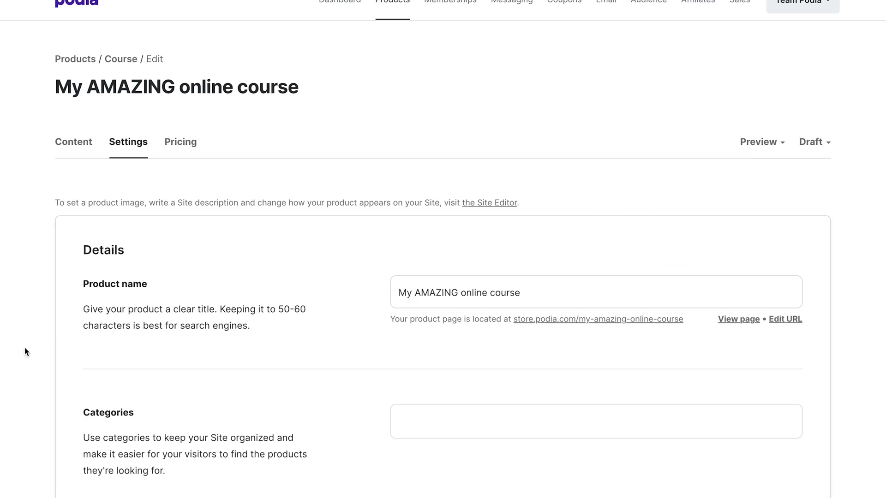
scroll(24, 351, "down", 4)
scroll(24, 347, "down", 4)
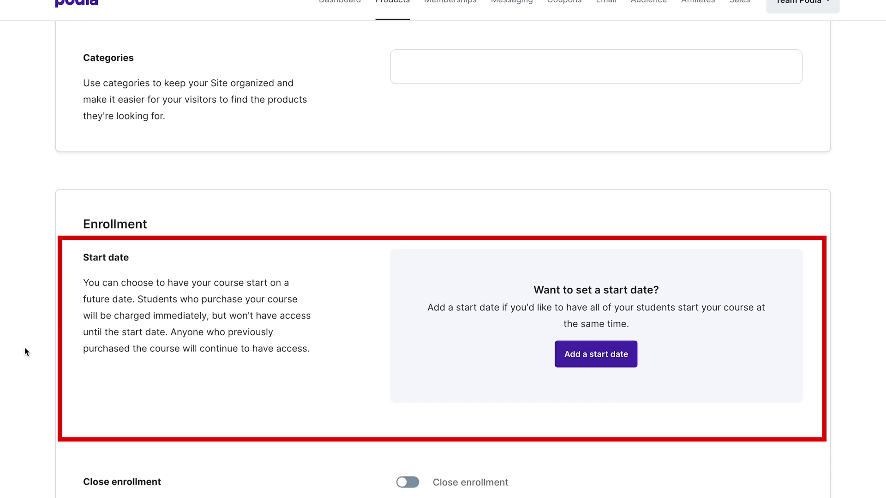
scroll(24, 347, "down", 4)
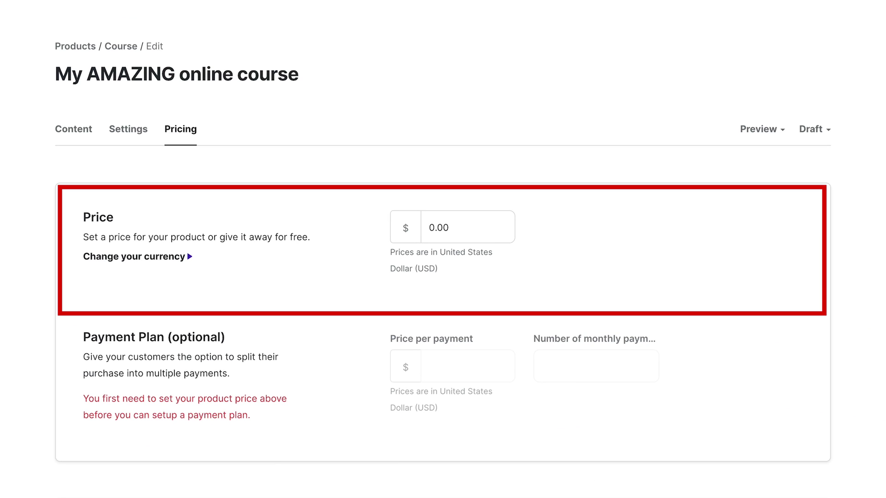
scroll(443, 261, "down", 5)
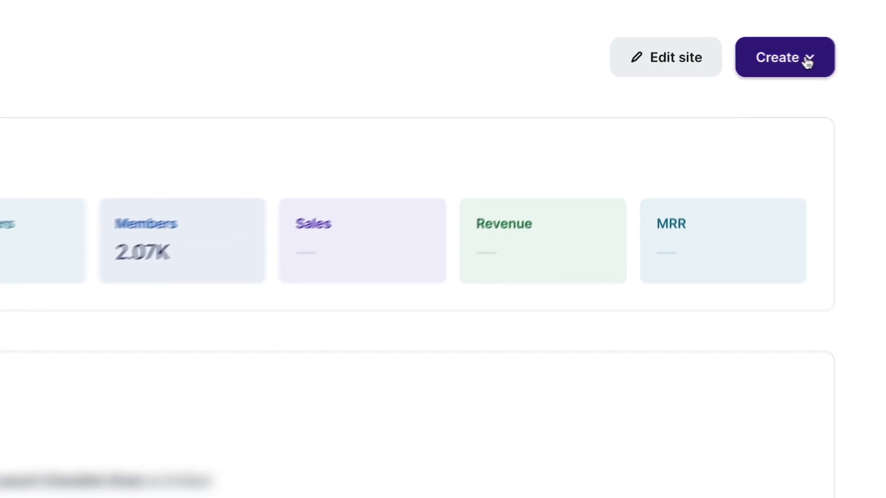
Create the digital download 'My SUPER COOL digital download' and look over its Details and Pricing tabs.
left_click(740, 62)
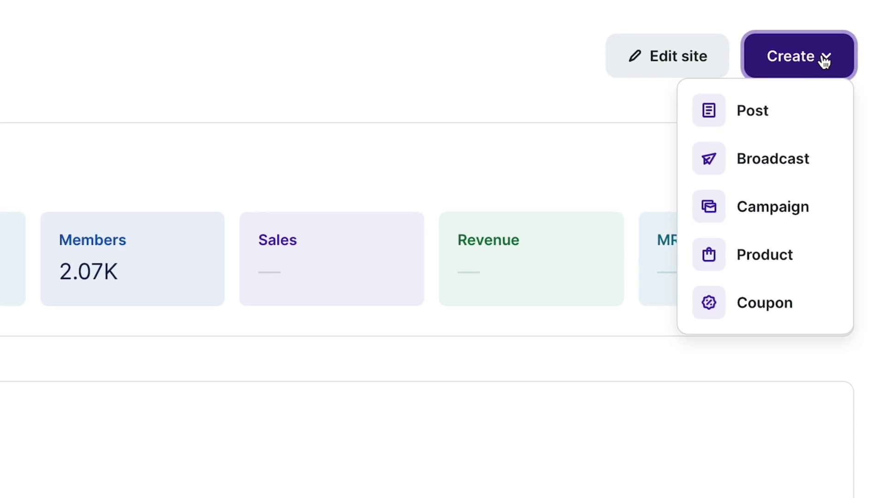
left_click(779, 254)
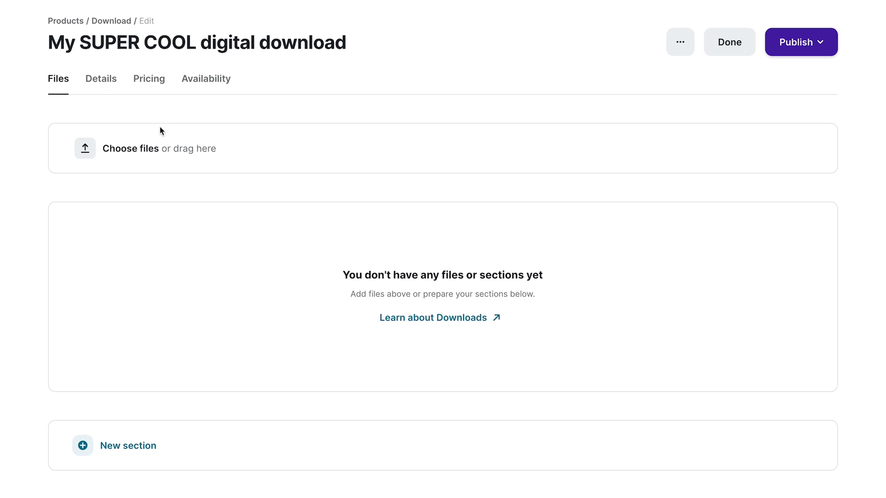
left_click(98, 82)
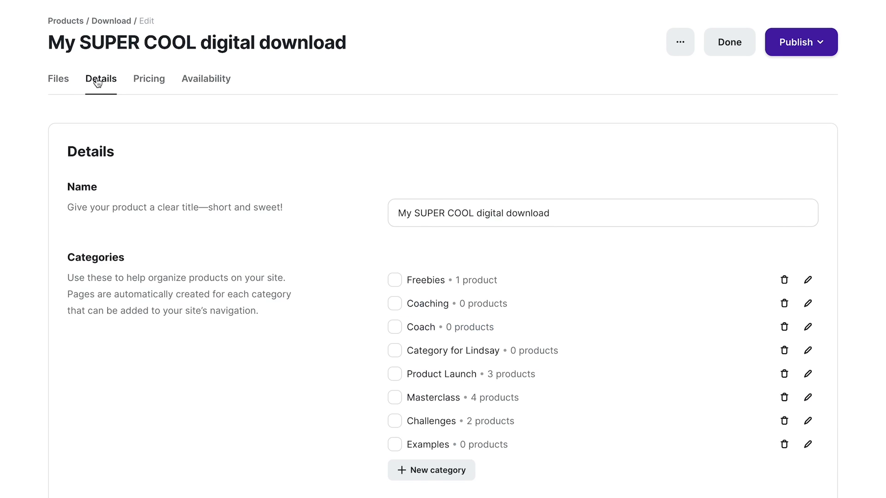
scroll(98, 83, "down", 10)
left_click(149, 79)
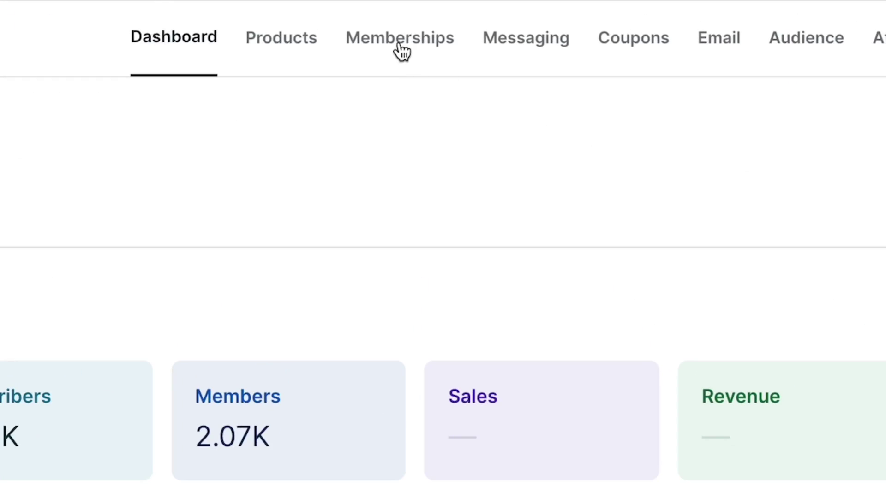
Create the membership 'The BEST membership ever'.
left_click(399, 44)
triple_click(298, 317)
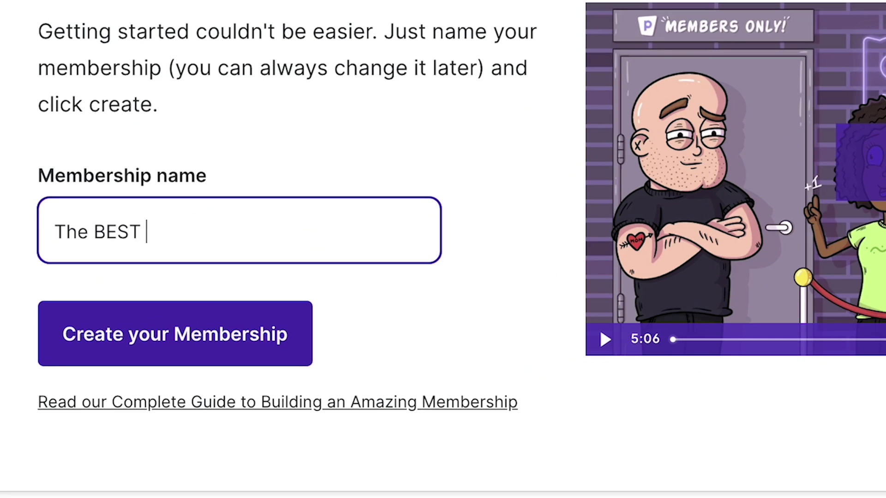
left_click(104, 362)
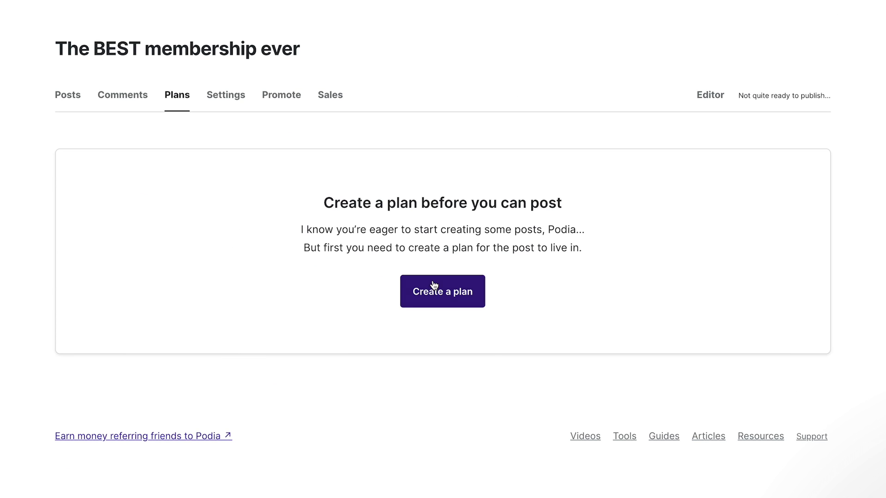
Create a new membership plan and publish it.
left_click(433, 285)
type("New membership plan")
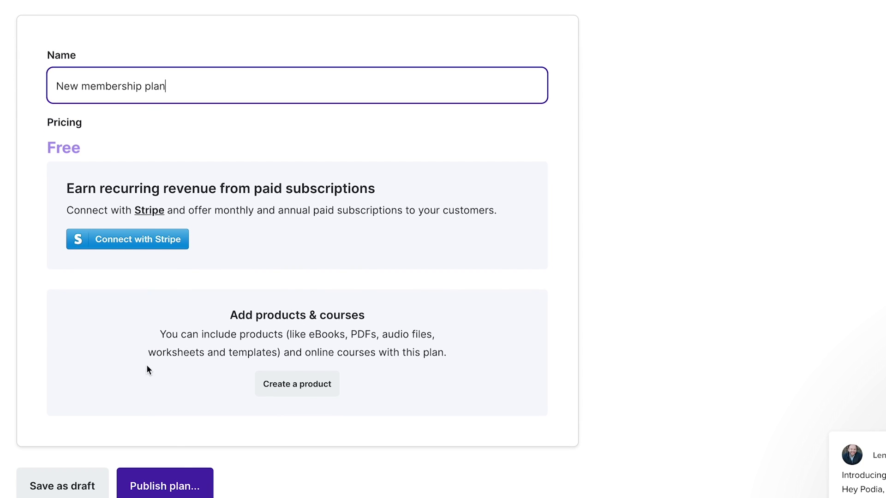
left_click(181, 482)
left_click(520, 227)
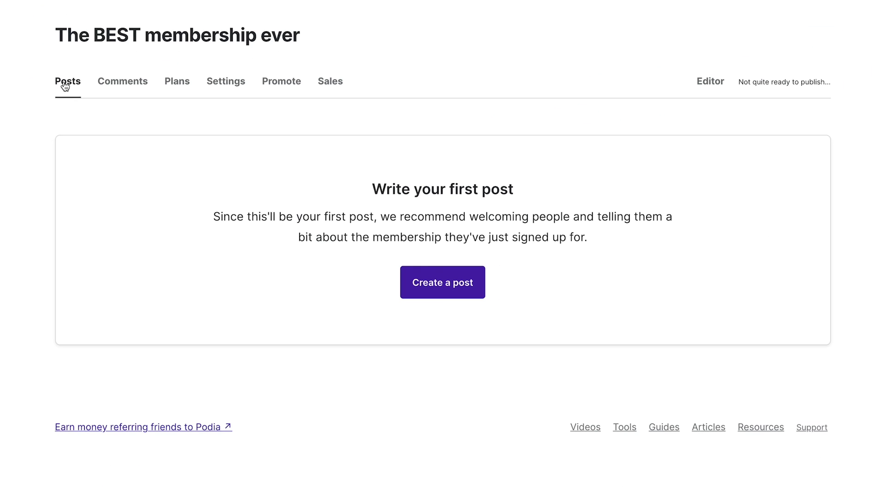
Write the membership's first post with a title and text, and publish it now.
left_click(434, 285)
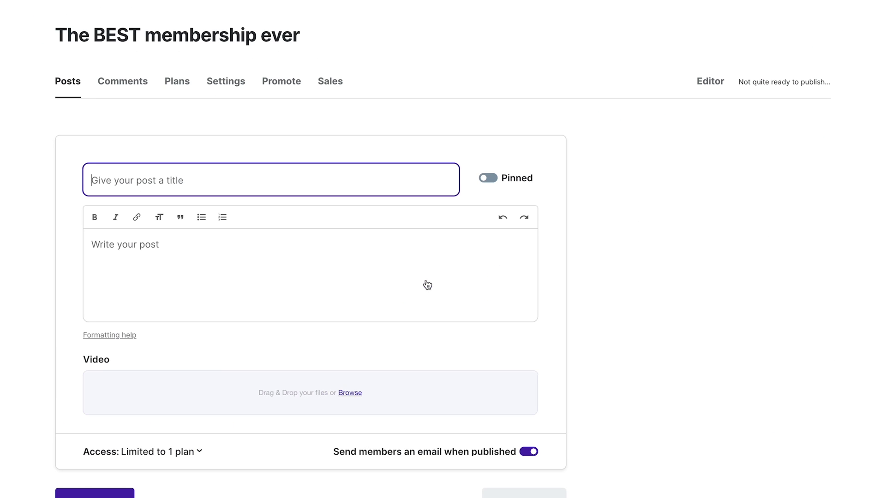
type("The first post for the BEST membership ever")
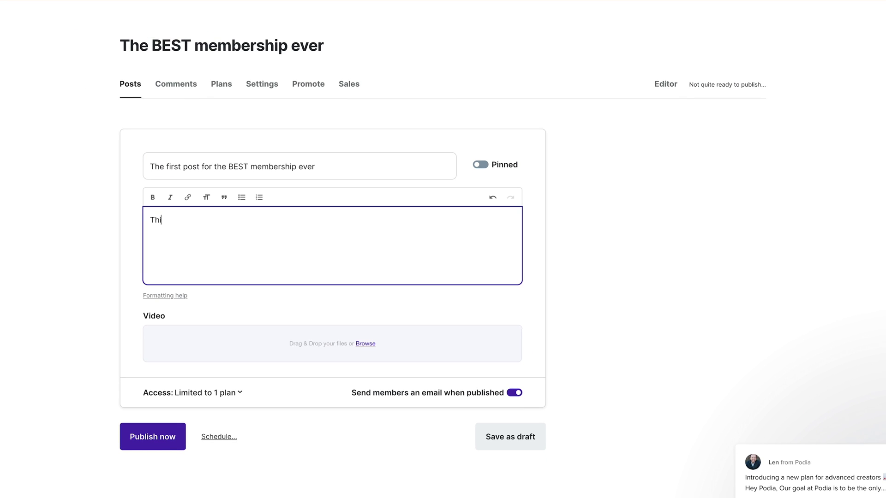
left_click(171, 440)
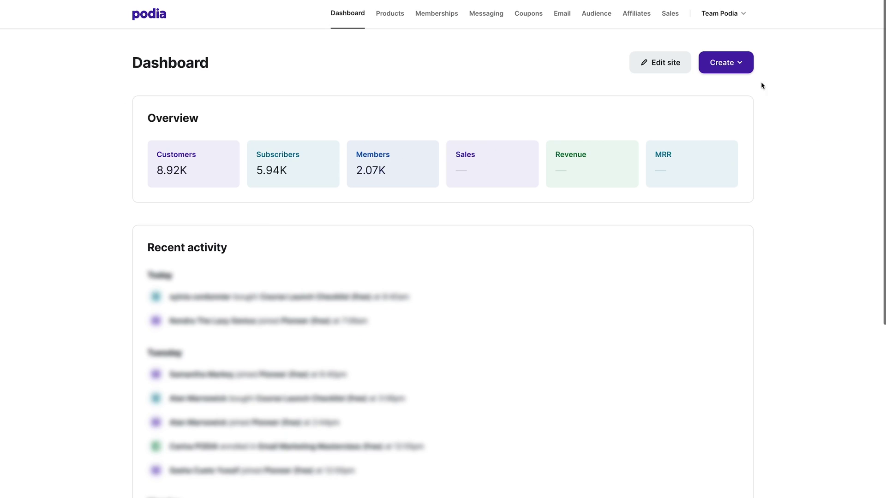
Create the webinar 'My AWESOME webinar' and scroll its YouTube Live, Timing and Instructions settings.
left_click(738, 68)
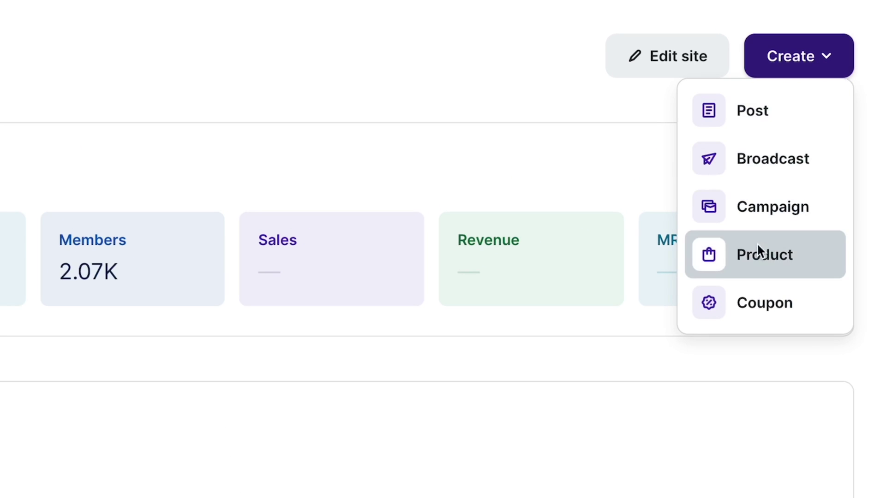
left_click(758, 251)
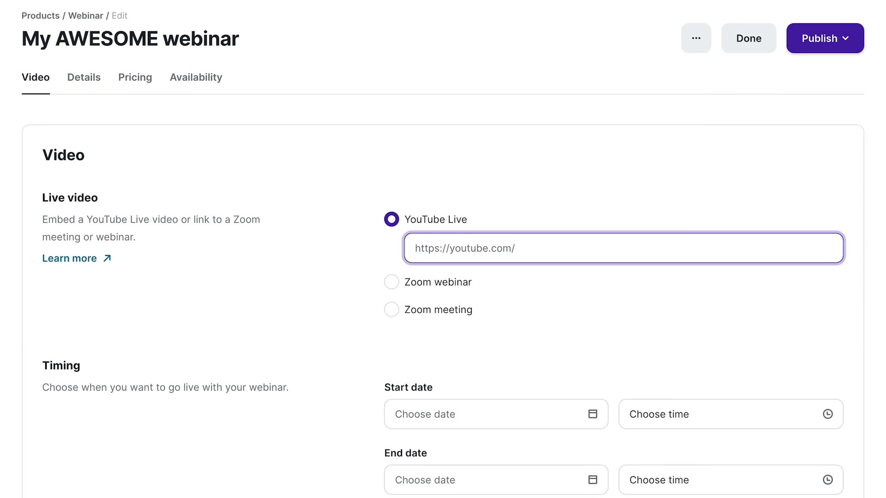
scroll(587, 334, "down", 5)
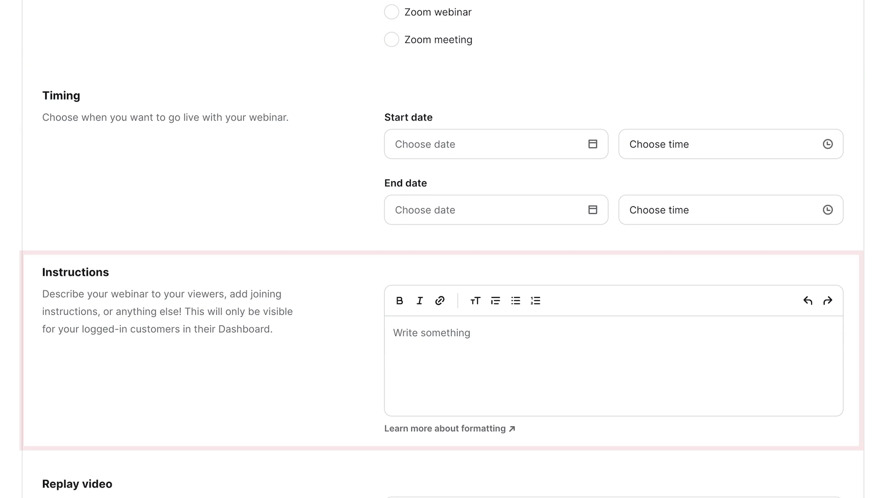
scroll(443, 277, "down", 5)
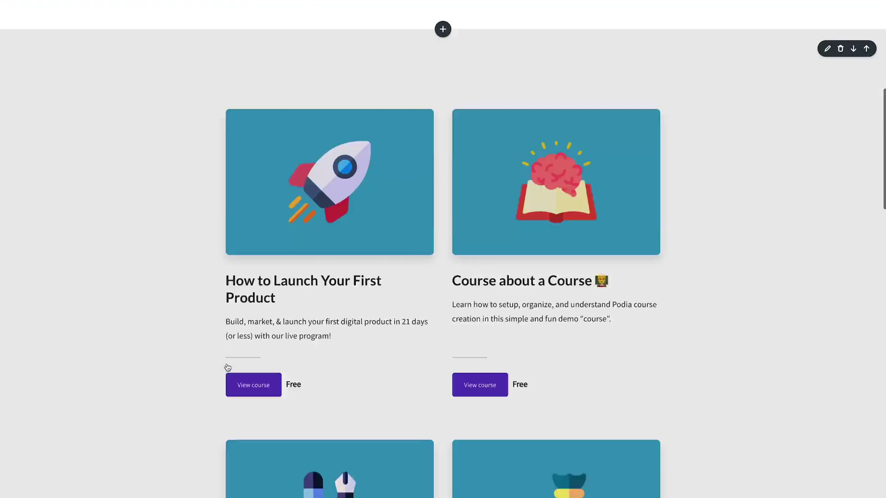
Start a new broadcast with subject 'New email' for the 10 Day Product Launch list.
scroll(222, 368, "down", 10)
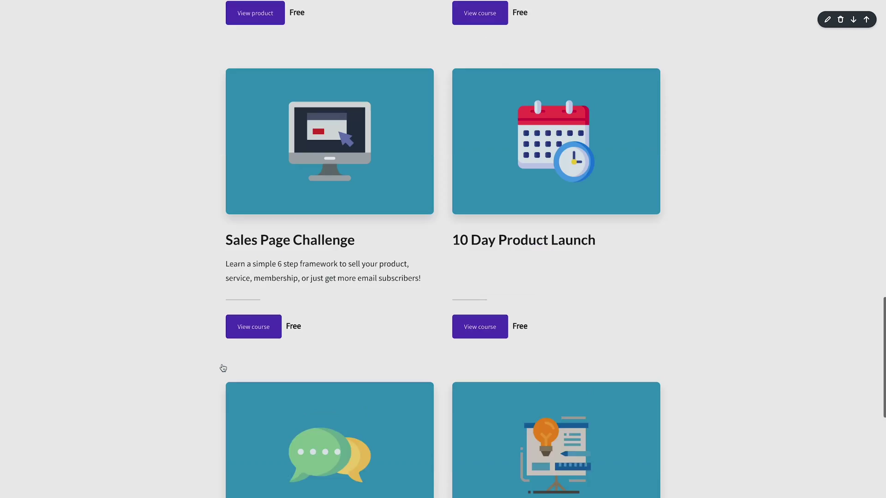
left_click(442, 316)
left_click(84, 177)
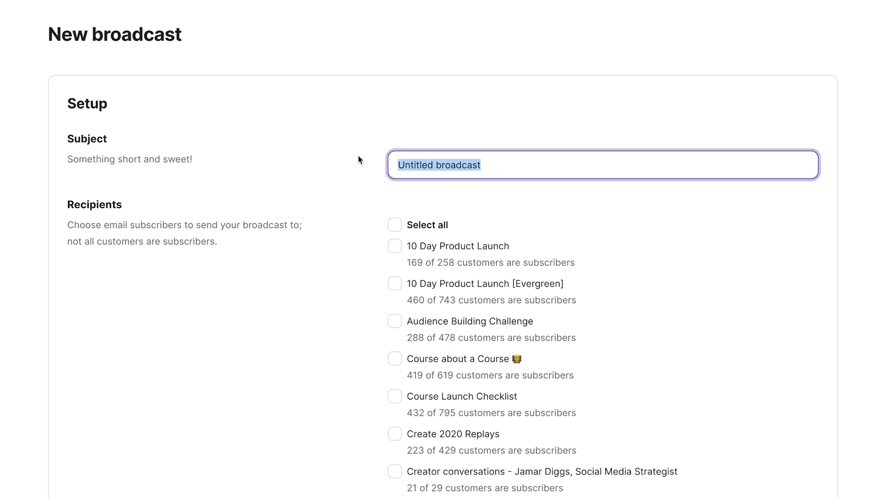
type("New email")
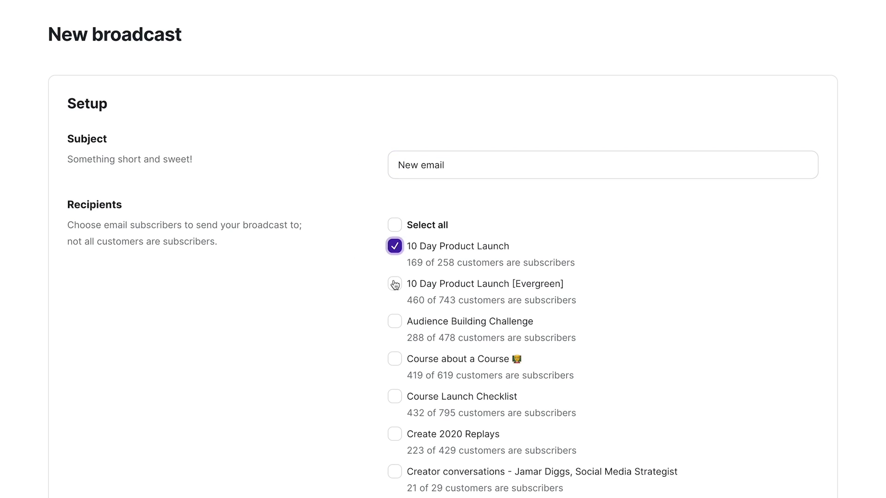
Name the campaign 'Drip campaign' and add two more emails after Hello world!
type("p campaign")
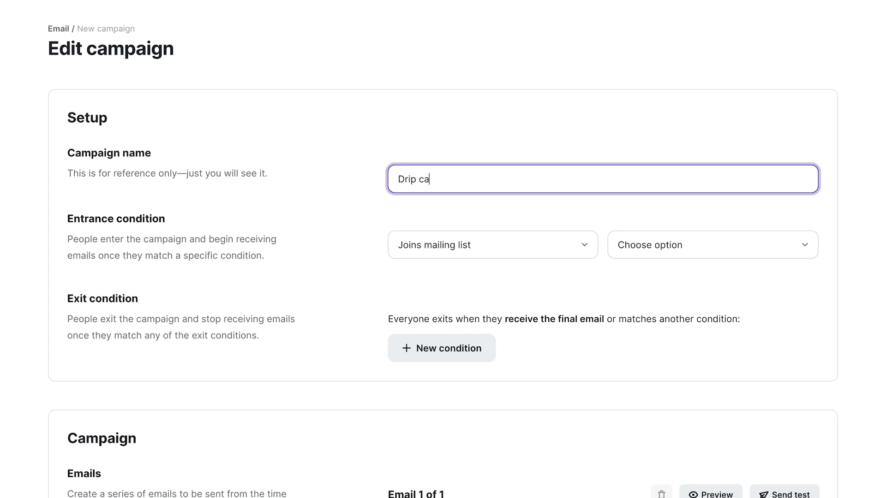
scroll(312, 355, "down", 4)
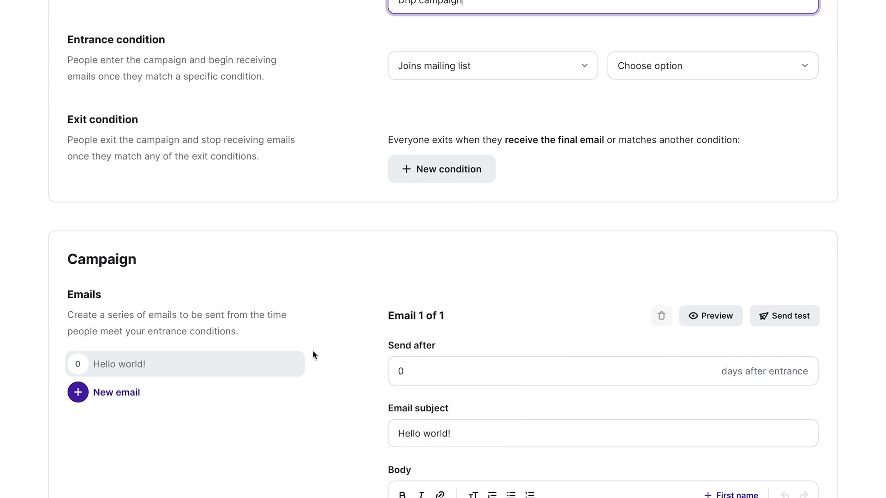
left_click(120, 397)
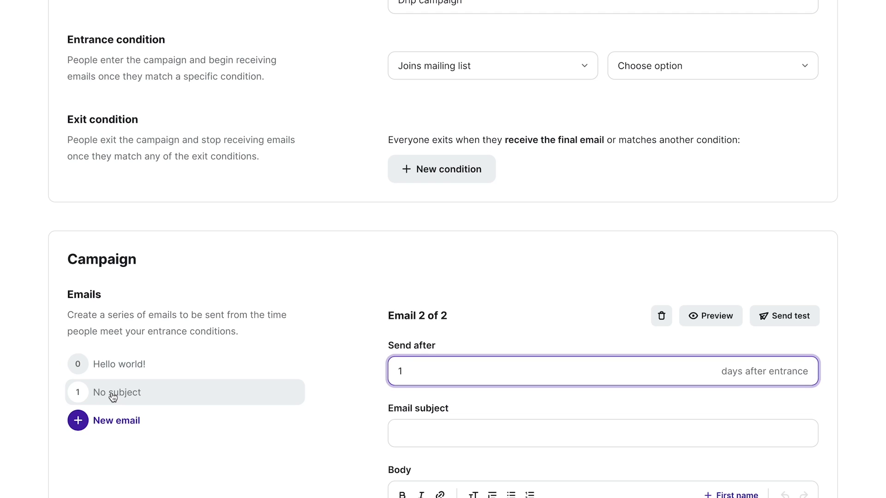
left_click(113, 421)
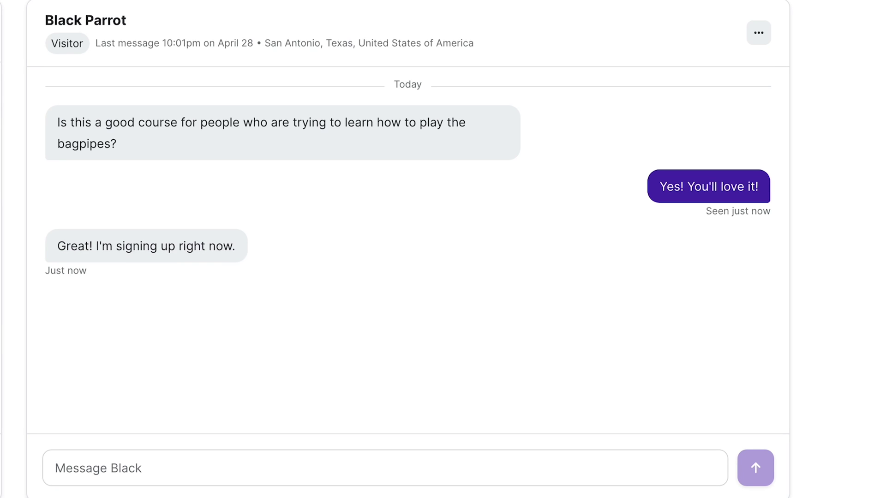
Send 'I have a question' through the chat widget, then set messaging status to Away.
type("I have a question")
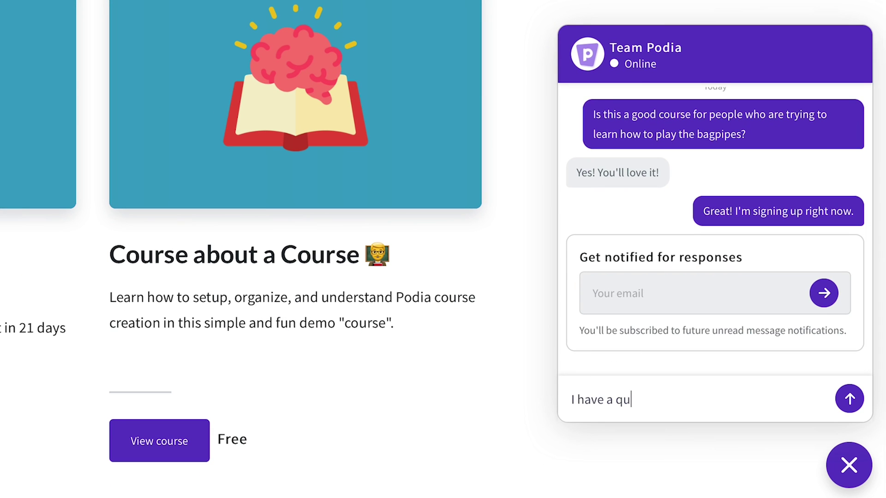
key("Return")
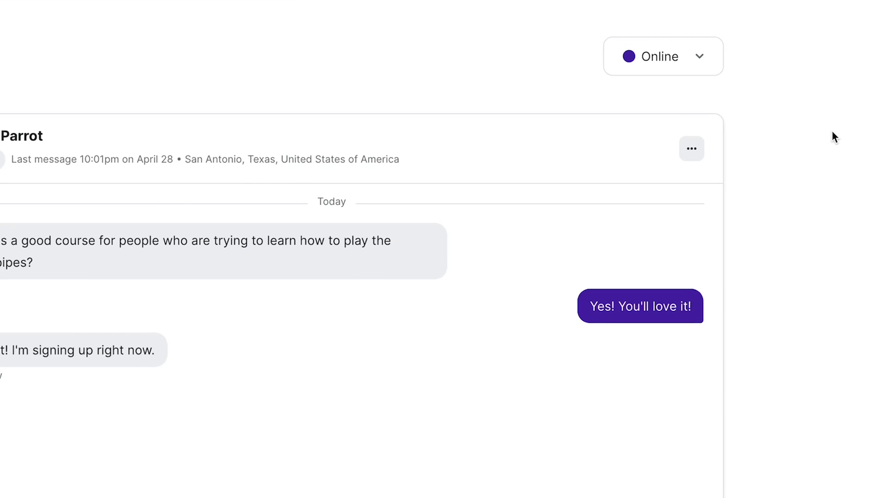
left_click(698, 57)
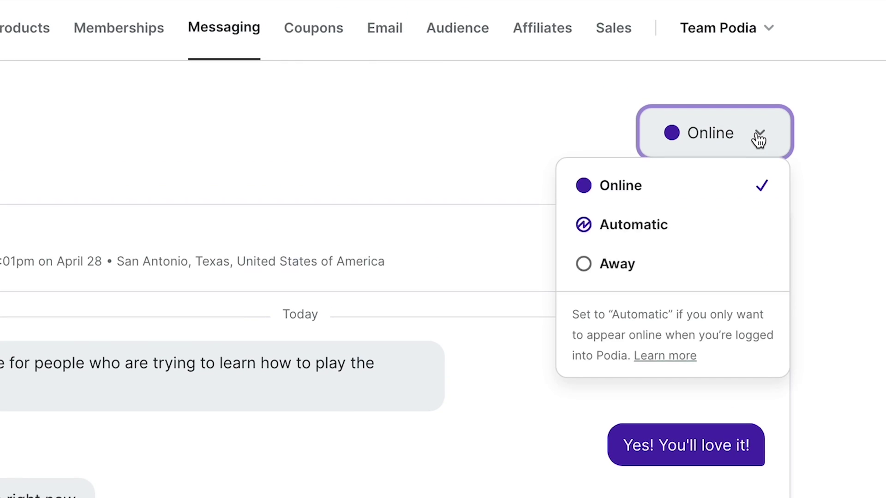
left_click(621, 268)
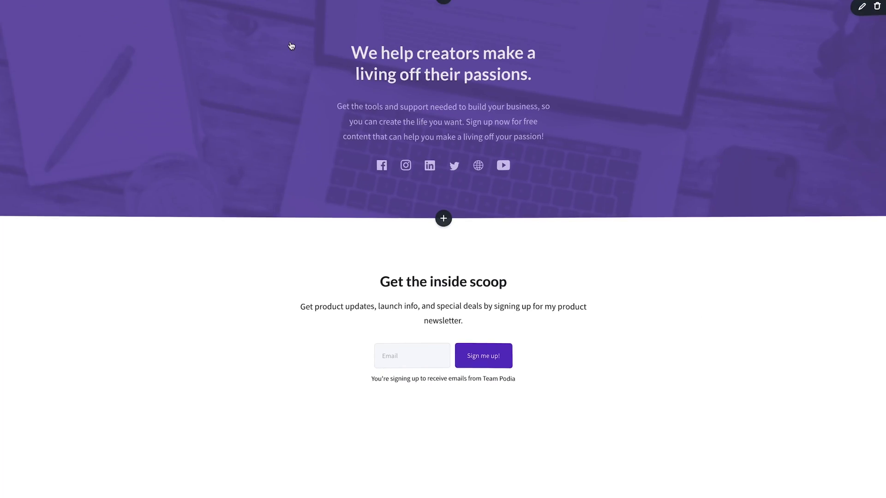
Try a different hero layout, then close the hero settings without changes.
left_click(52, 39)
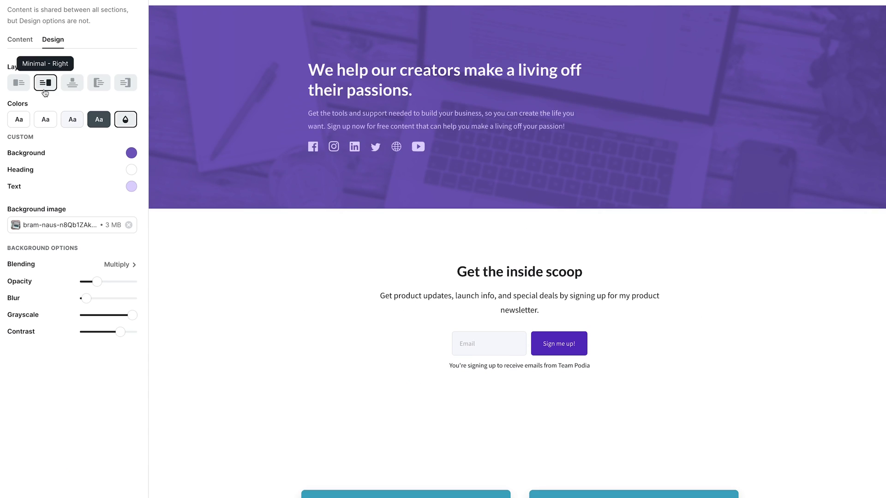
left_click(97, 121)
left_click(132, 129)
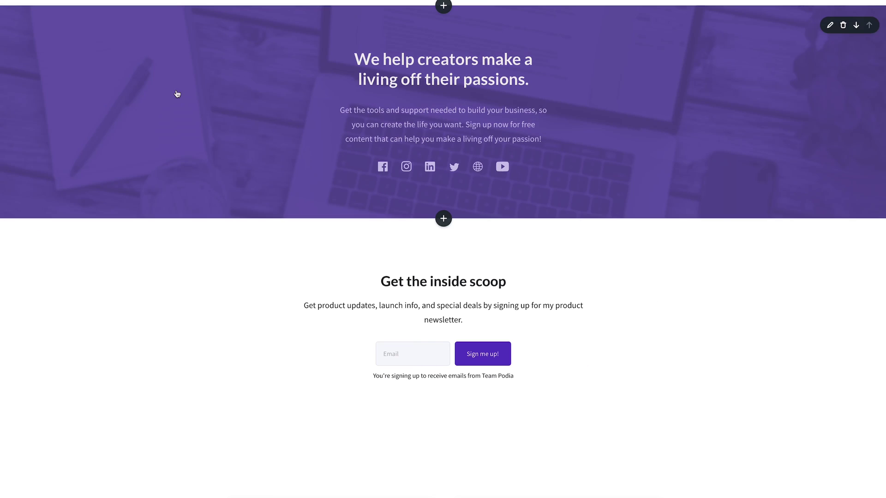
scroll(178, 184, "down", 3)
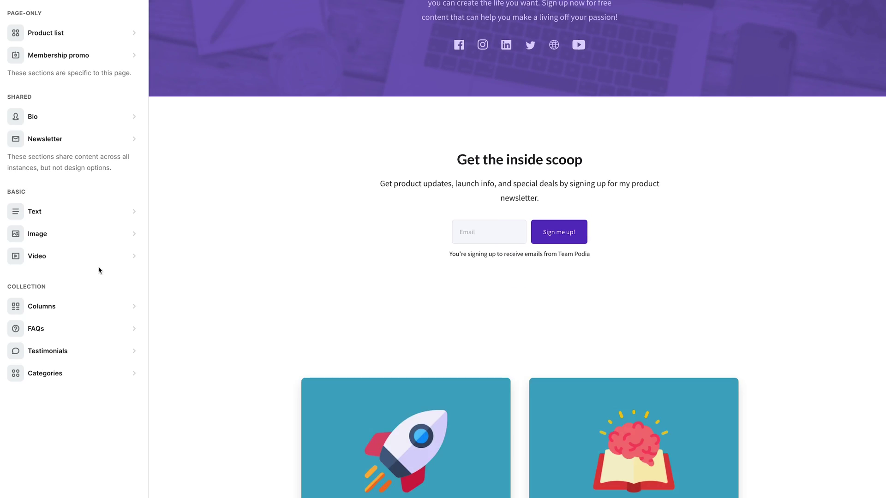
Add a Video section headed 'This is a great video' with a 'Sign up today' button to podia.com.
left_click(69, 254)
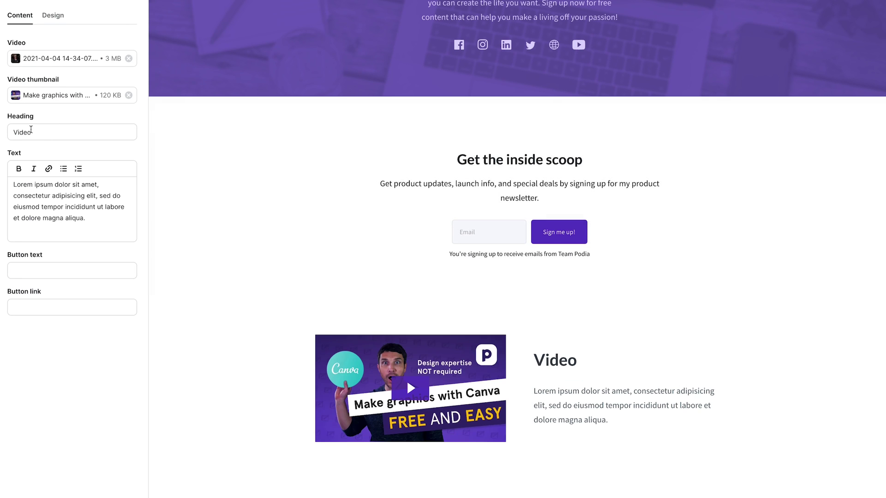
double_click(22, 133)
type("This is a great v")
triple_click(84, 219)
type("Watch it")
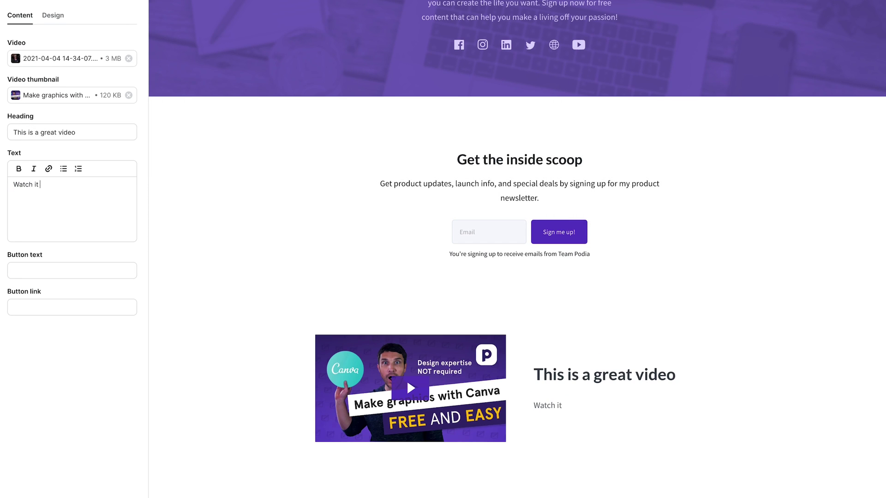
type("Sign up today")
key("Tab")
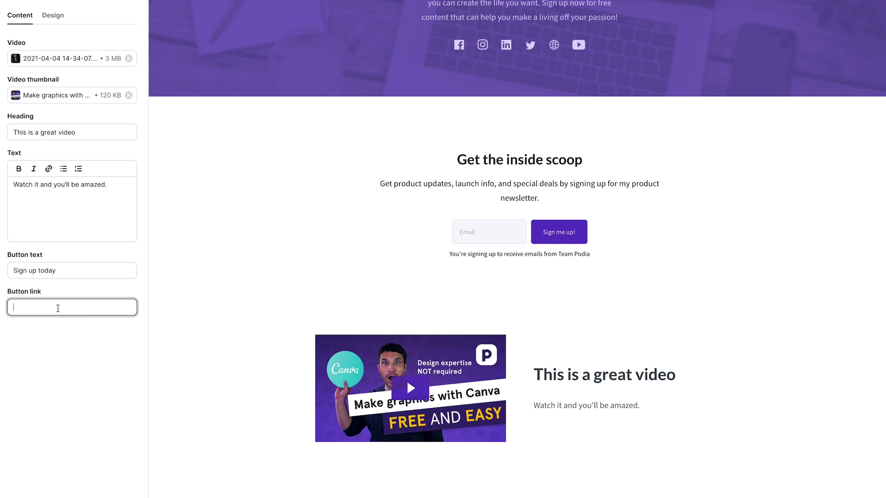
type("podia.com")
Give the video section the dark colour scheme and lower the background image's grayscale.
left_click(58, 18)
left_click(97, 91)
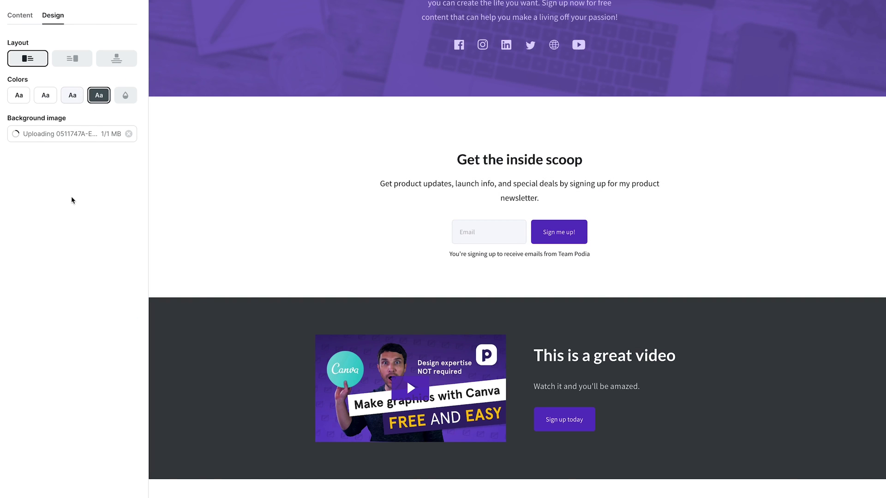
left_click_drag(122, 230, 87, 223)
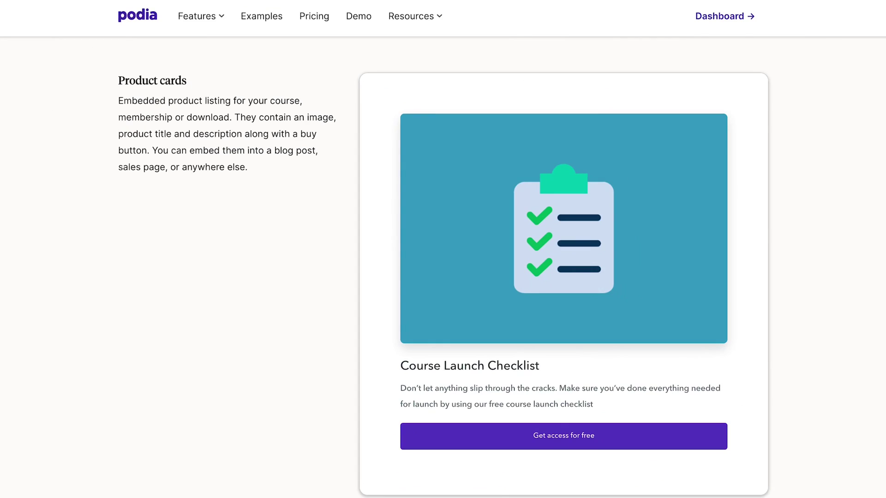
scroll(883, 460, "down", 3)
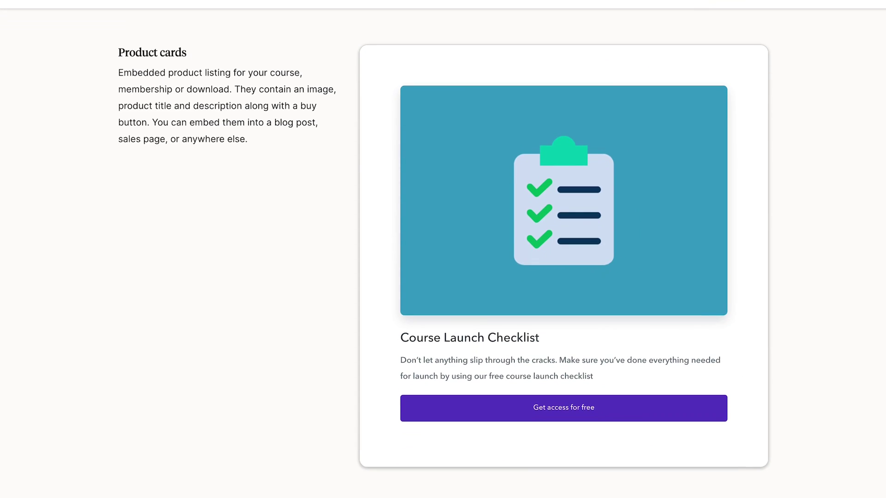
Scroll to the Buy buttons and open the Course Launch Checklist checkout form.
scroll(879, 439, "down", 3)
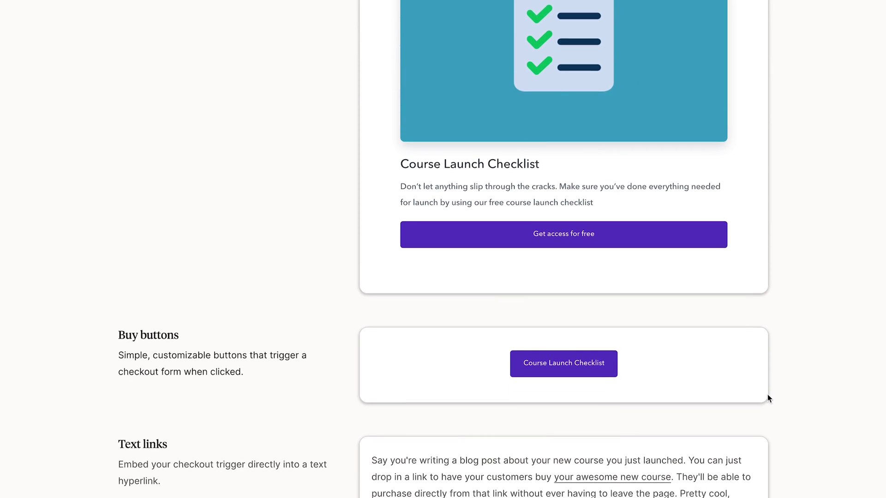
left_click(570, 316)
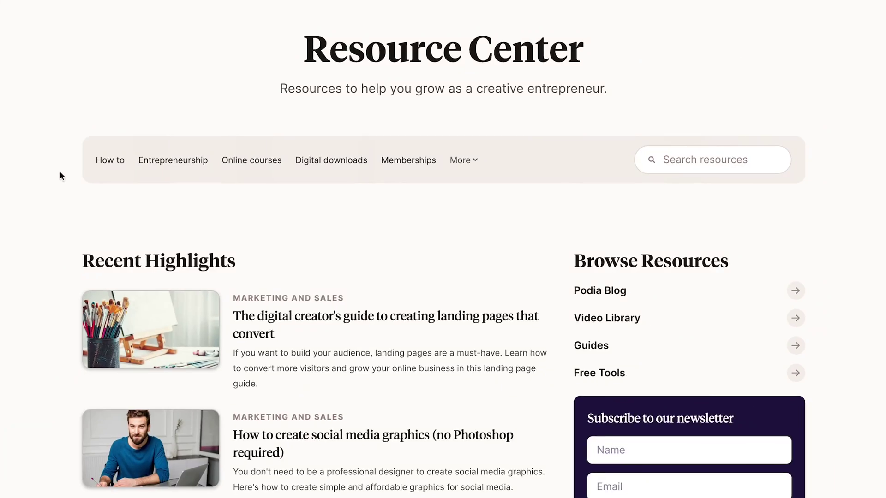
scroll(60, 175, "down", 8)
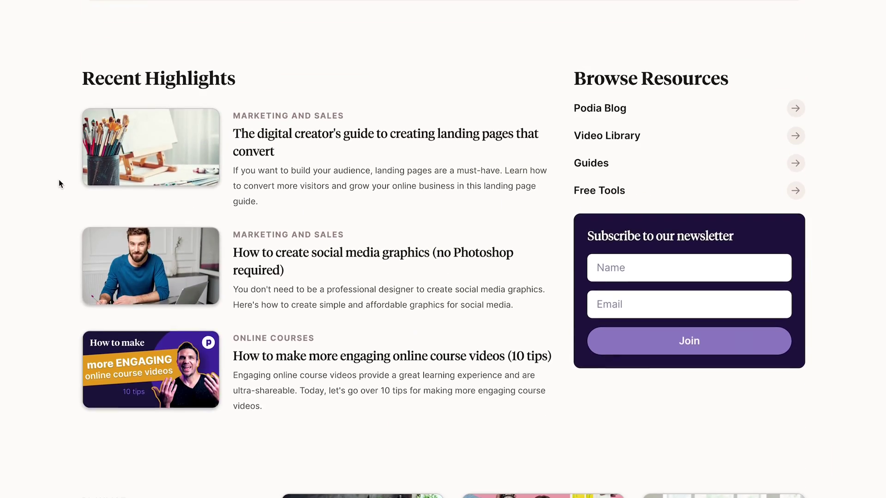
Scroll down through the Resource Center guides and the free generator tools page.
scroll(59, 183, "down", 3)
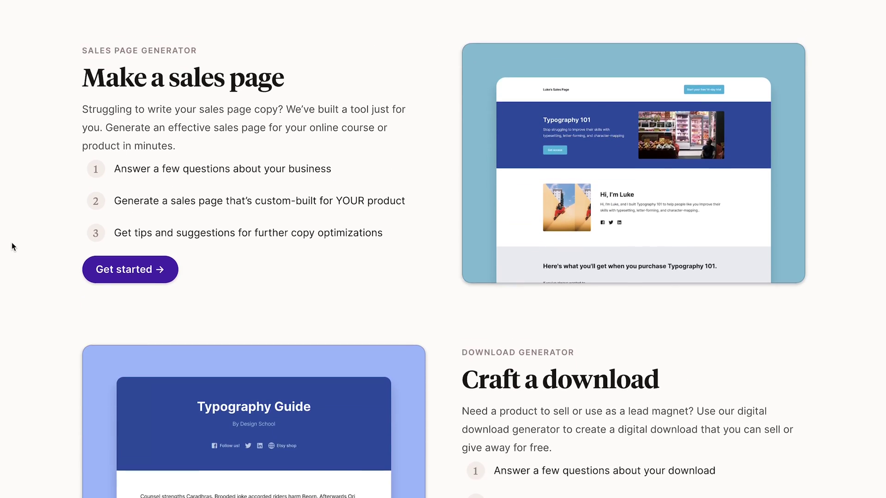
scroll(14, 242, "down", 7)
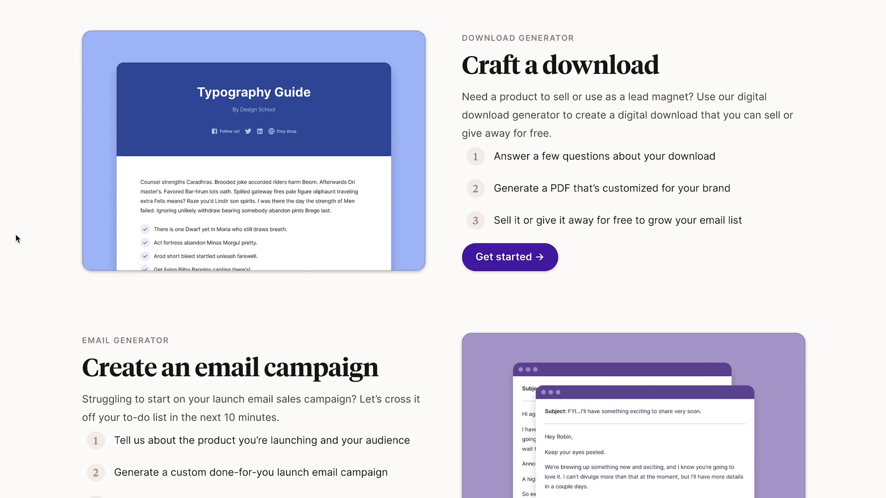